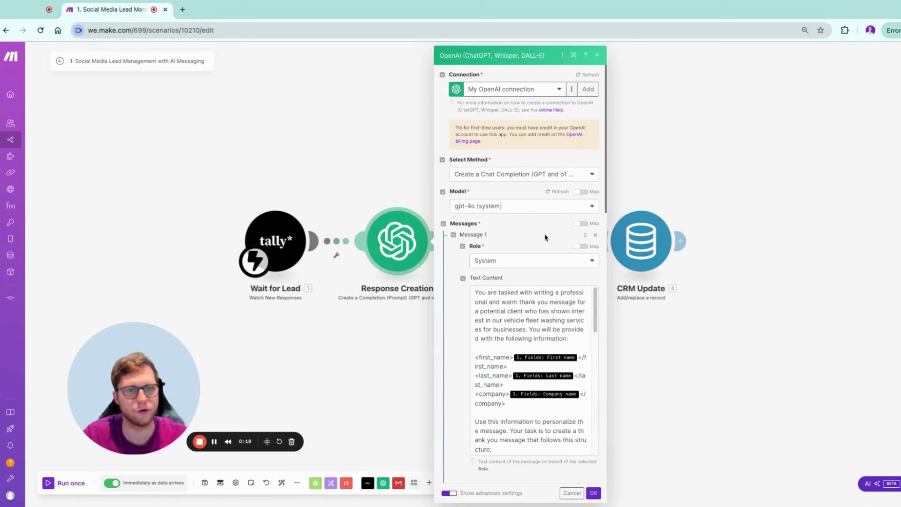
# Examine the available completion methods and GPT model choices of the OpenAI module
pyautogui.click(522, 181)
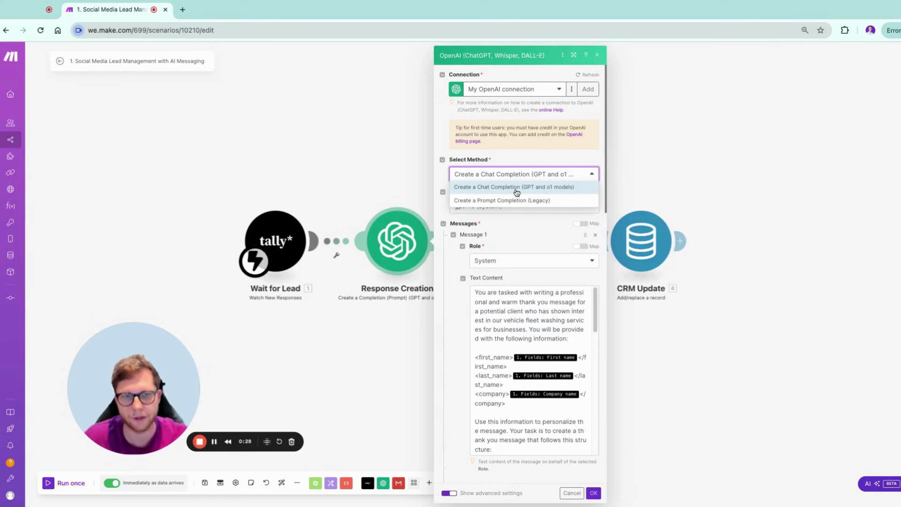
pyautogui.click(521, 217)
pyautogui.click(516, 212)
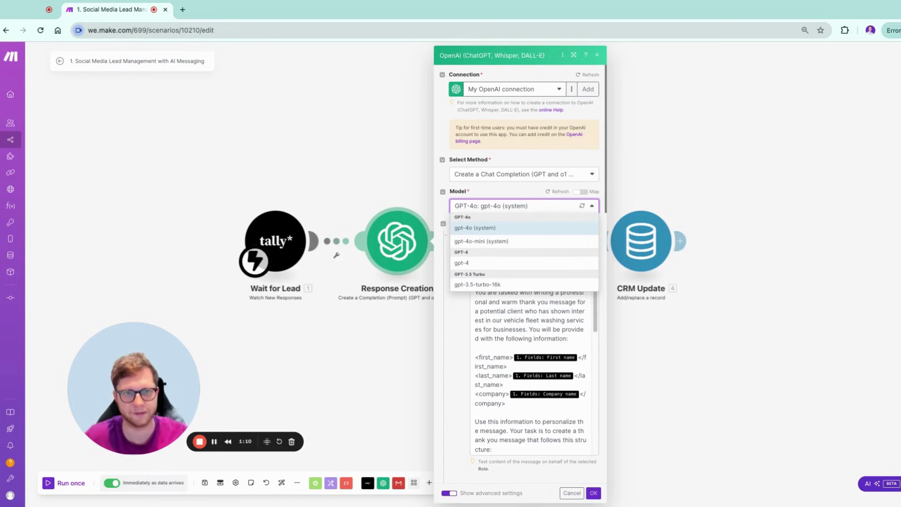
pyautogui.press('Escape')
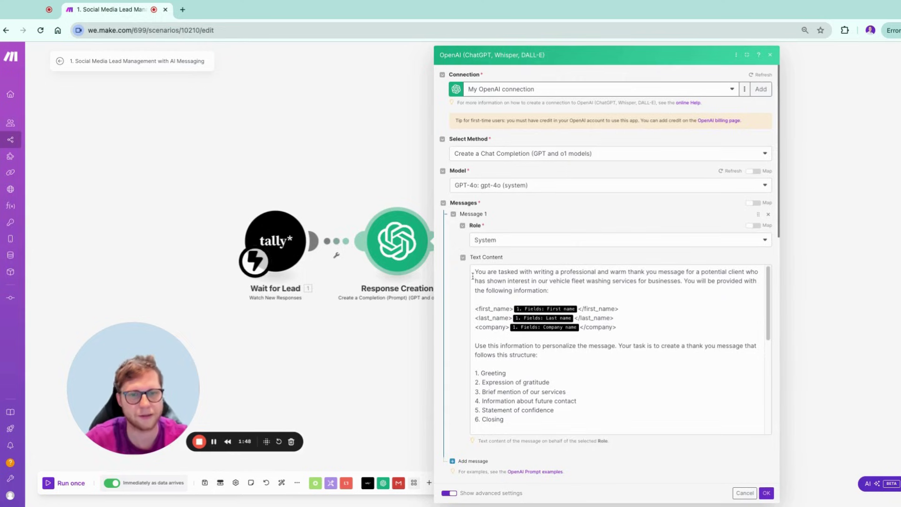
# Highlight the mapped first name, last name and company lines in the system message's text content to inspect them
pyautogui.scroll(-1, 484, 282)
pyautogui.scroll(1, 484, 282)
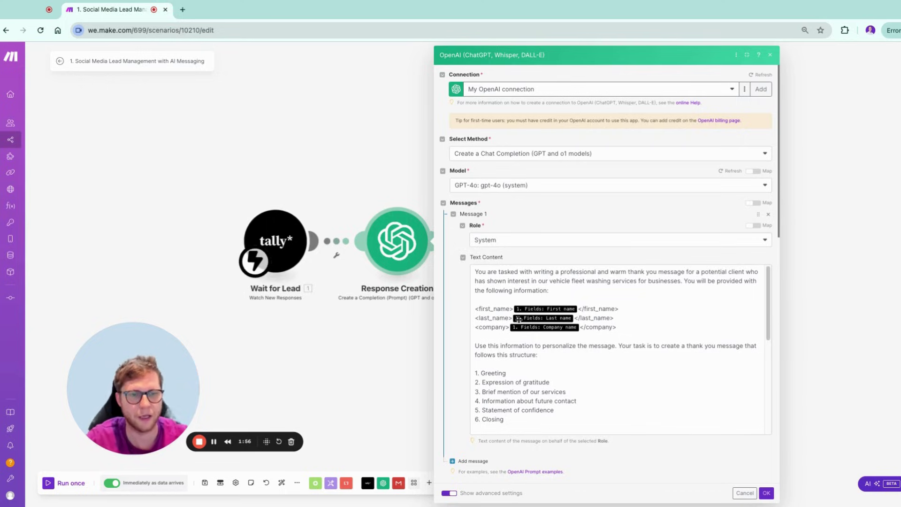
pyautogui.tripleClick(619, 329)
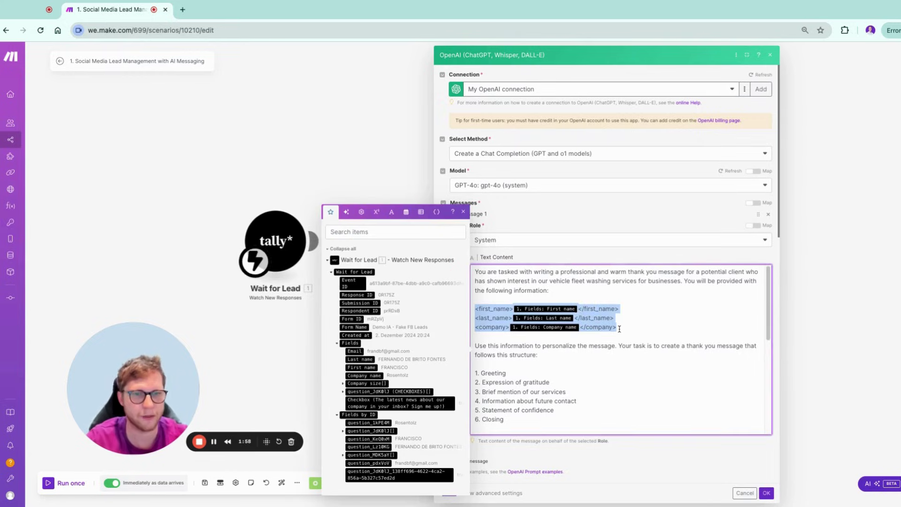
pyautogui.click(655, 333)
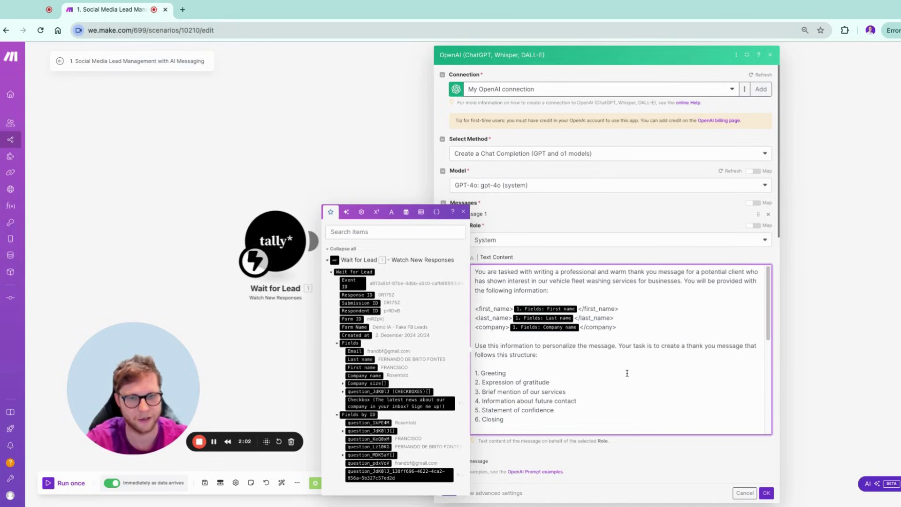
# Read through the rest of the system prompt, covering message structure, tone guidelines, specific instructions, rules and HTML output format
pyautogui.scroll(-3, 627, 371)
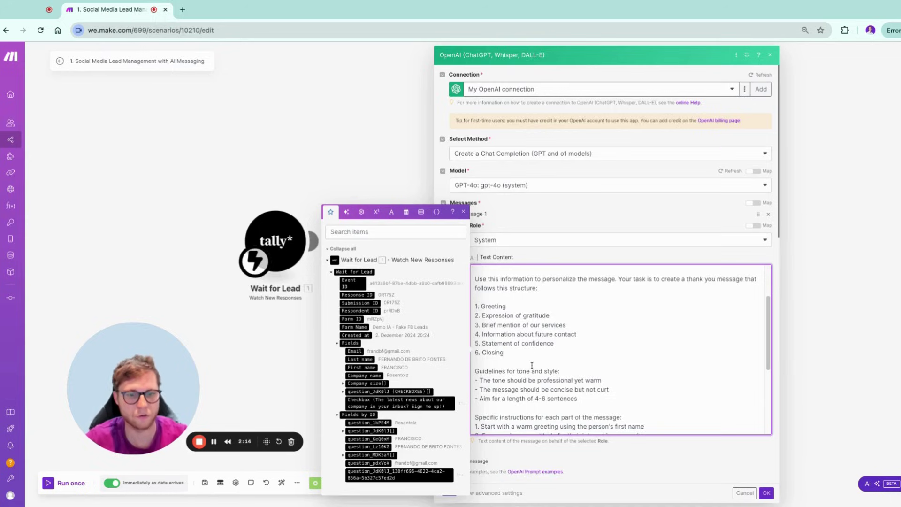
pyautogui.scroll(-3, 545, 372)
pyautogui.scroll(-2, 544, 372)
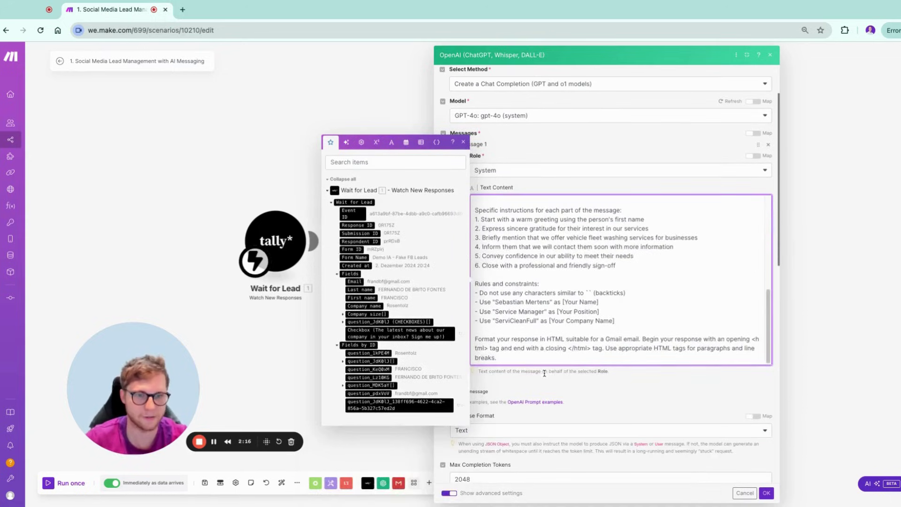
pyautogui.scroll(1, 576, 329)
pyautogui.scroll(-1, 576, 329)
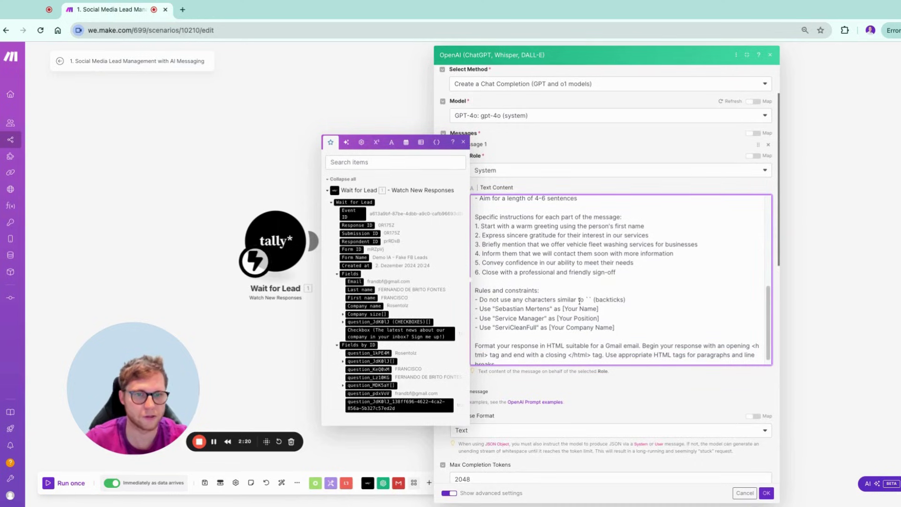
pyautogui.scroll(3, 623, 319)
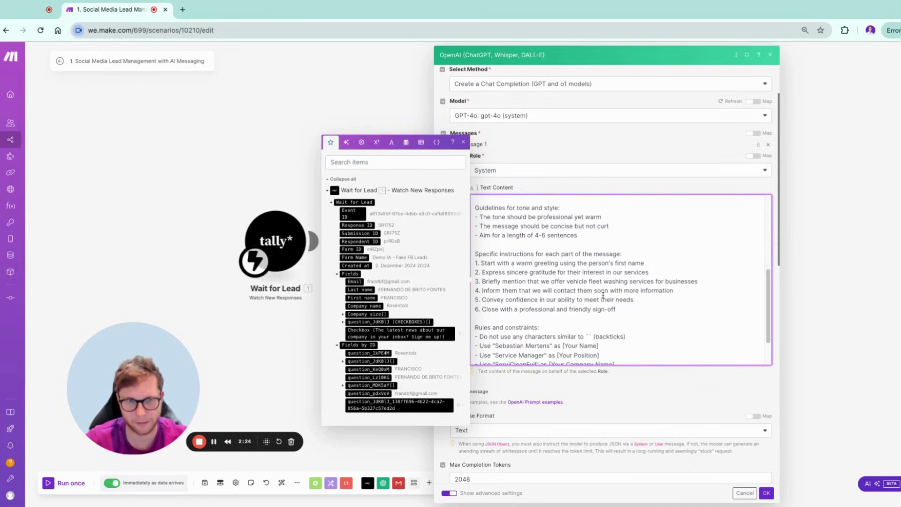
pyautogui.scroll(3, 604, 314)
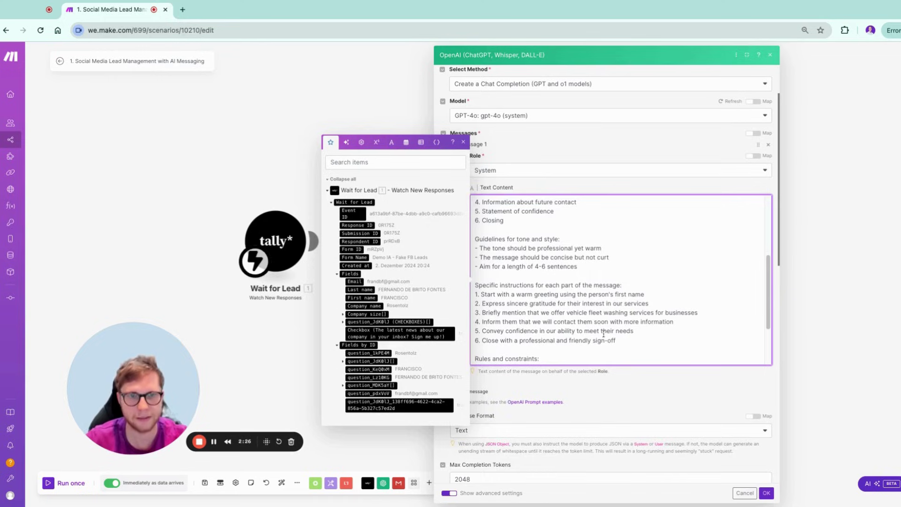
pyautogui.scroll(3, 604, 334)
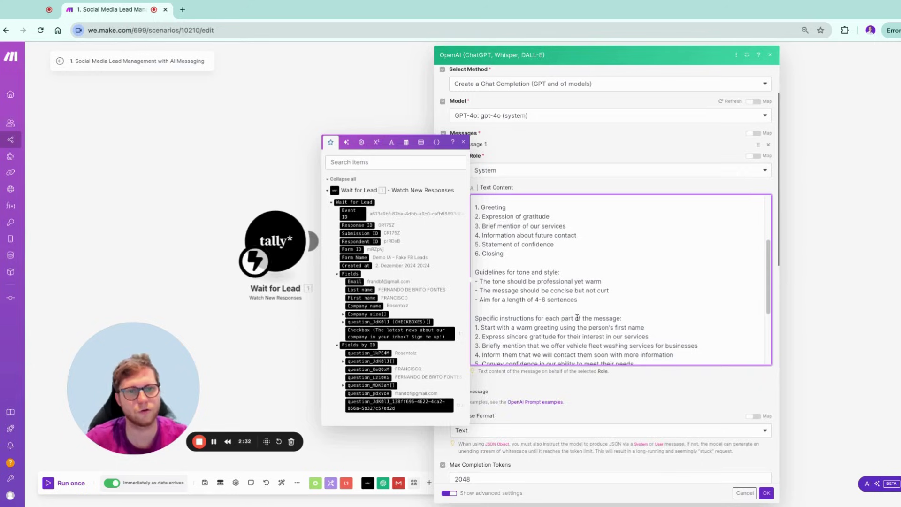
pyautogui.scroll(-5, 613, 320)
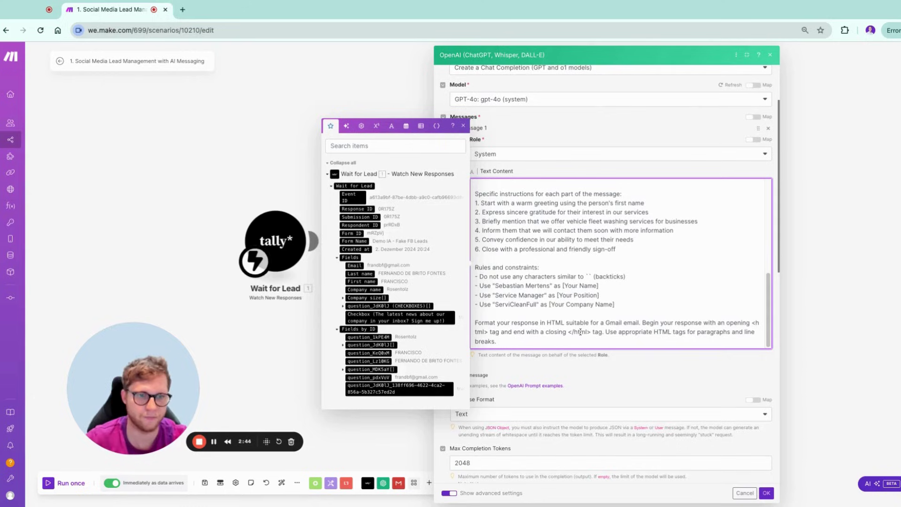
pyautogui.scroll(-1, 572, 320)
pyautogui.scroll(8, 581, 275)
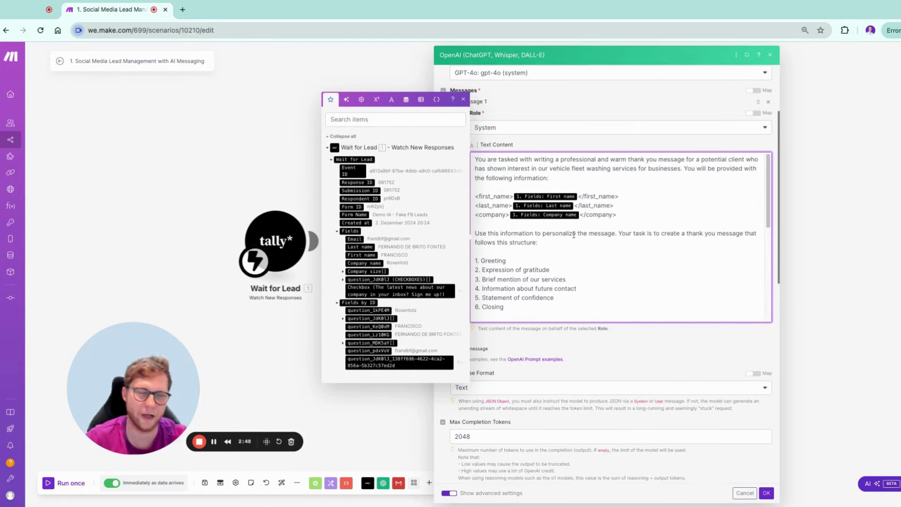
pyautogui.scroll(-5, 670, 279)
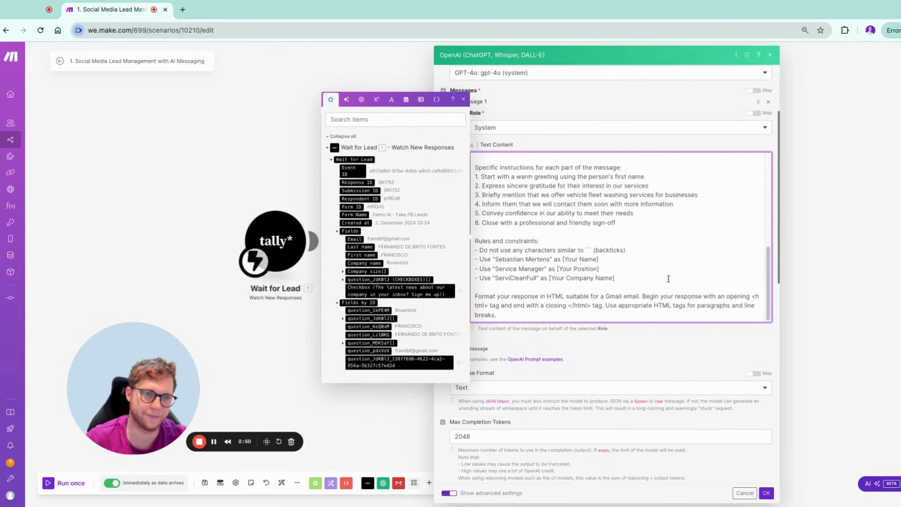
# Leave the prompt text and view the available Response Format options
pyautogui.click(652, 337)
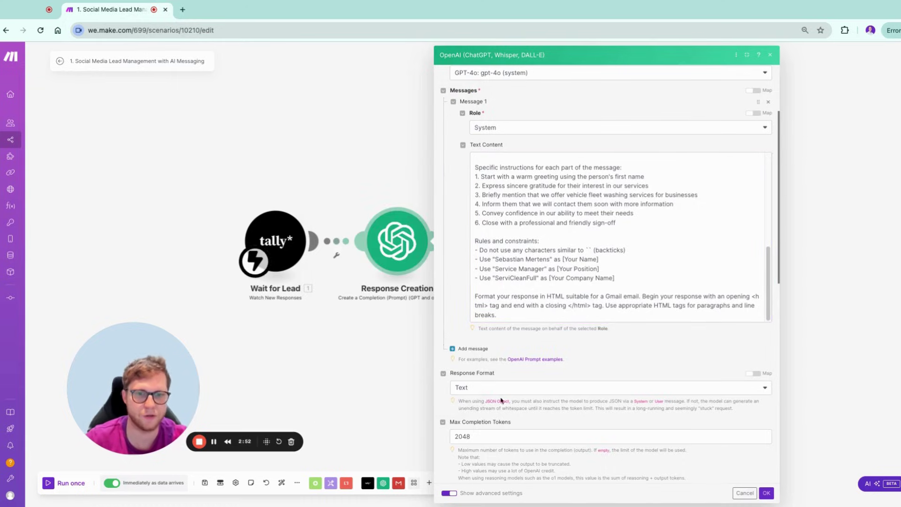
pyautogui.click(571, 391)
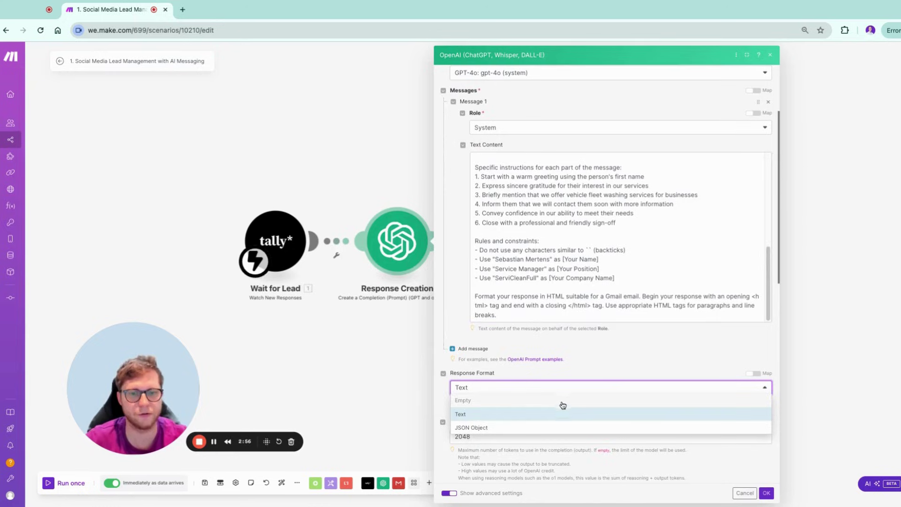
pyautogui.click(596, 369)
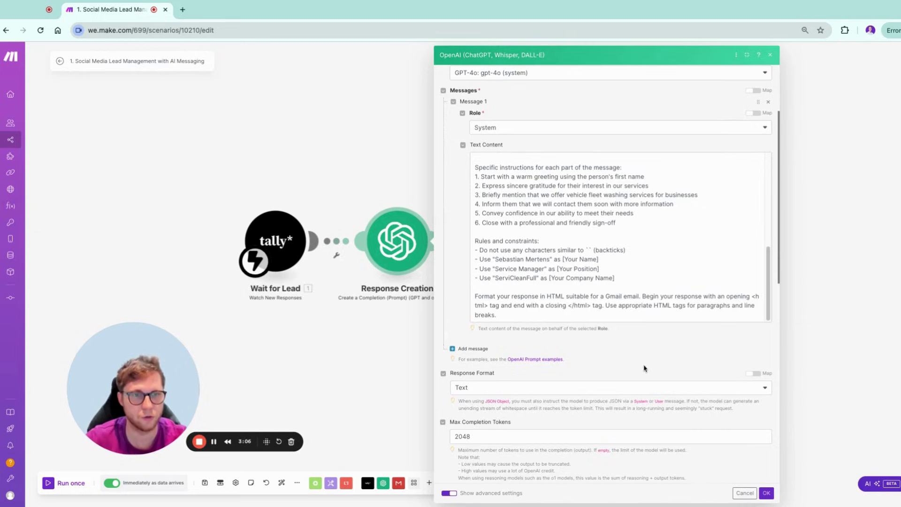
# Add a blank entry to the Other Input Parameters of the OpenAI module's advanced settings
pyautogui.scroll(-5, 644, 371)
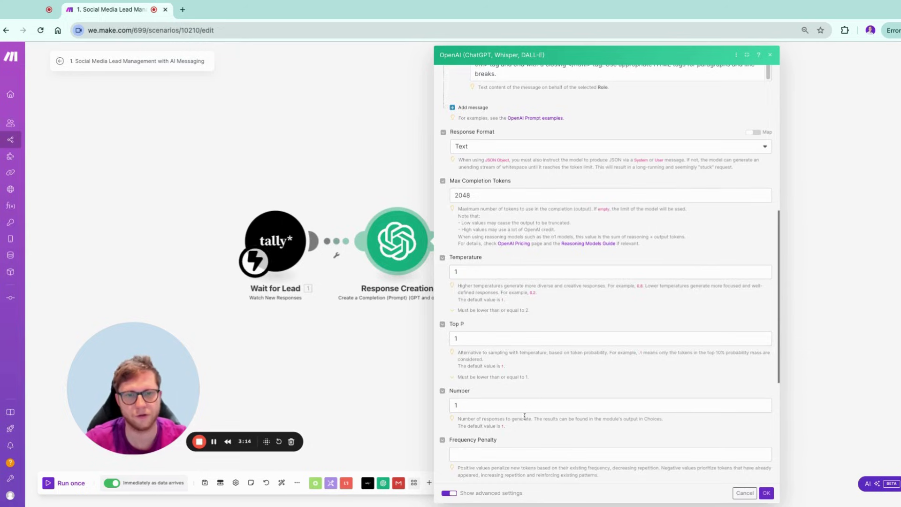
pyautogui.scroll(-1, 514, 416)
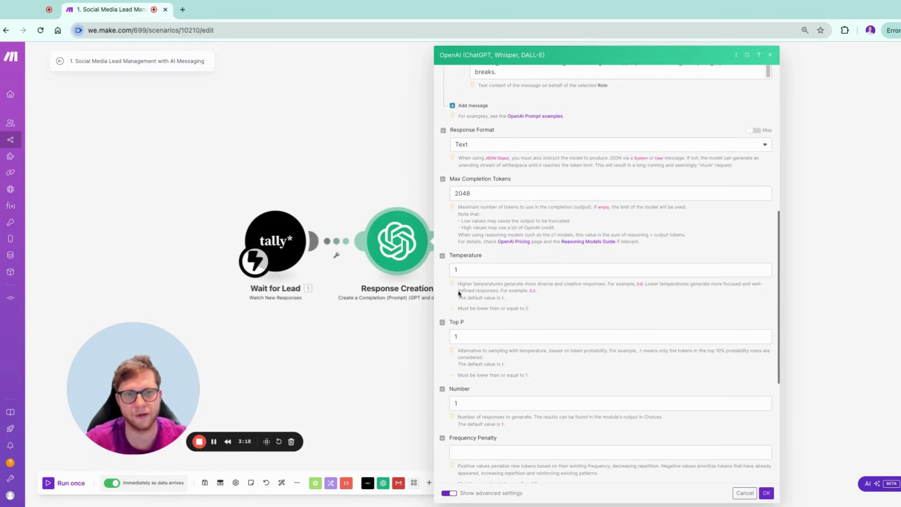
pyautogui.scroll(-5, 568, 361)
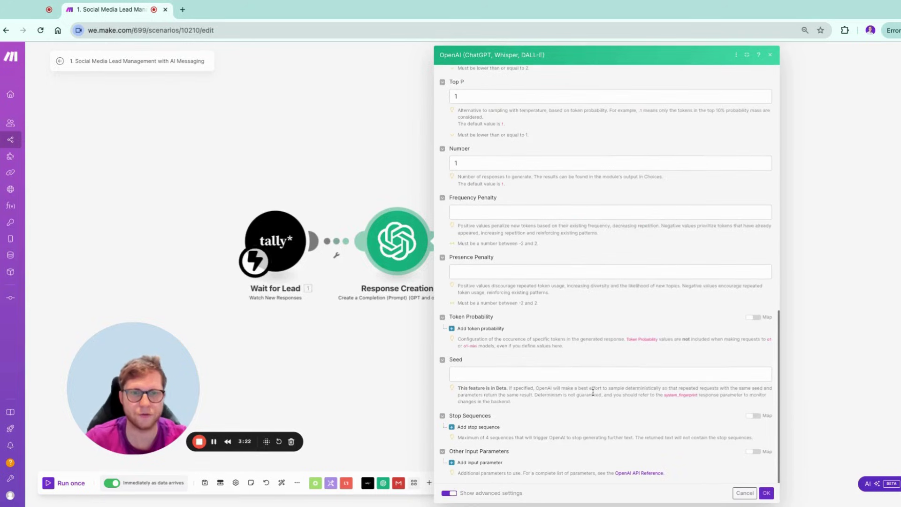
pyautogui.click(479, 462)
pyautogui.scroll(-3, 531, 446)
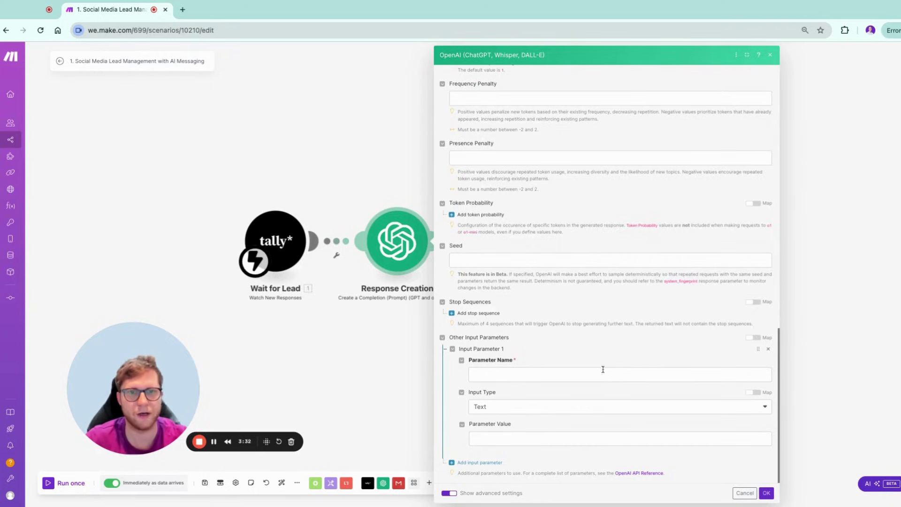
# Review the OpenAI module's full configuration, from the connection and prompt through the sampling and penalty settings
pyautogui.scroll(5, 577, 301)
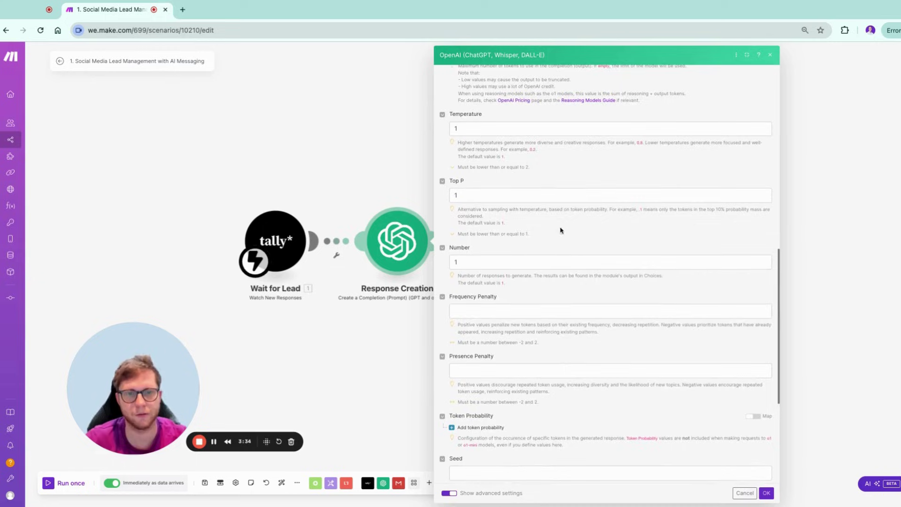
pyautogui.scroll(10, 573, 329)
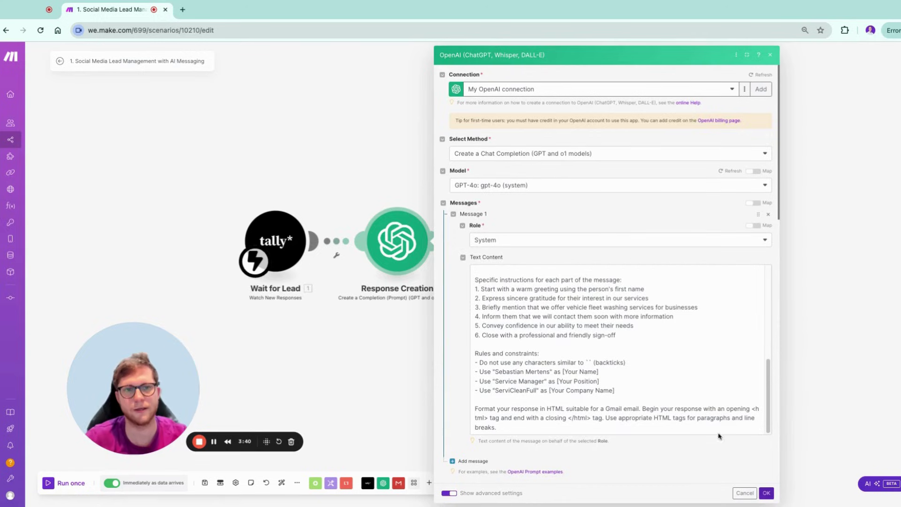
pyautogui.scroll(-10, 458, 342)
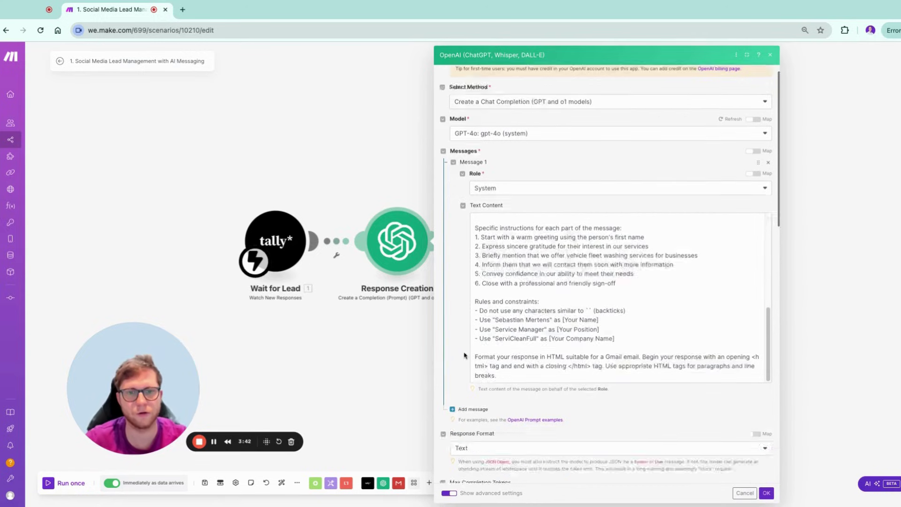
pyautogui.scroll(-5, 483, 346)
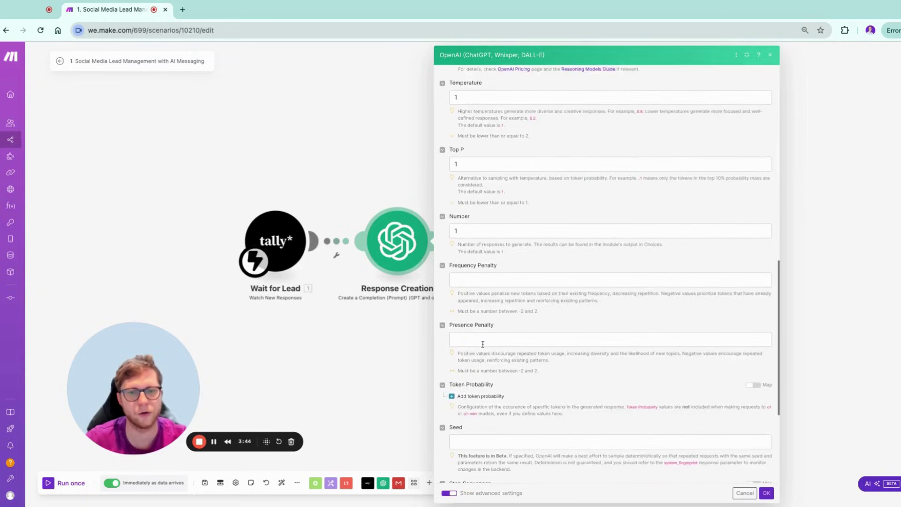
pyautogui.scroll(12, 531, 328)
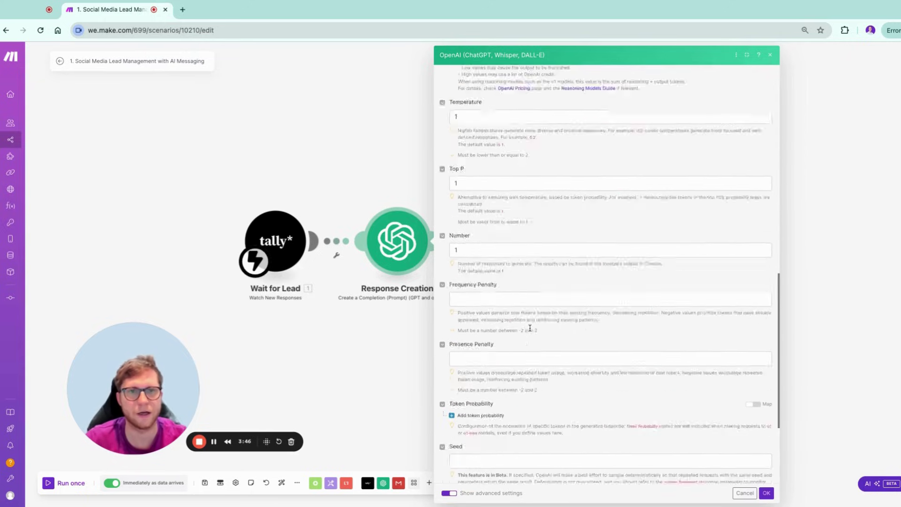
pyautogui.scroll(3, 526, 332)
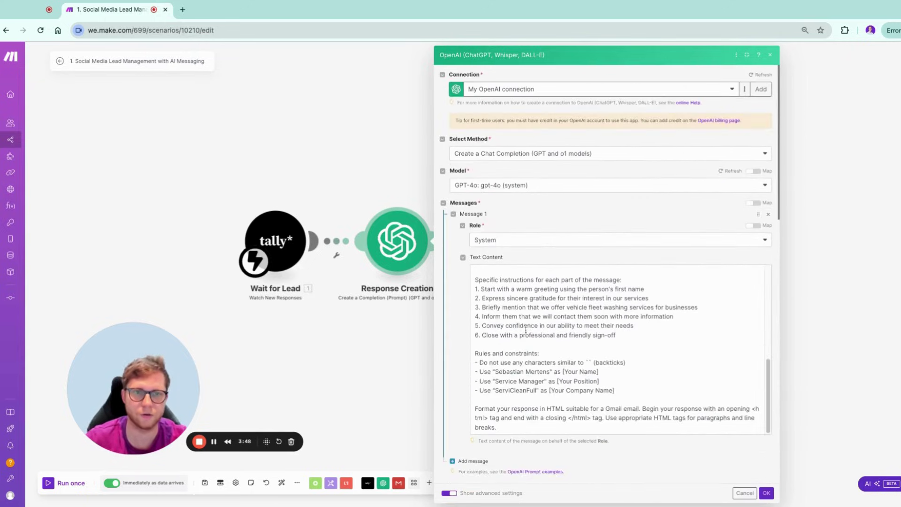